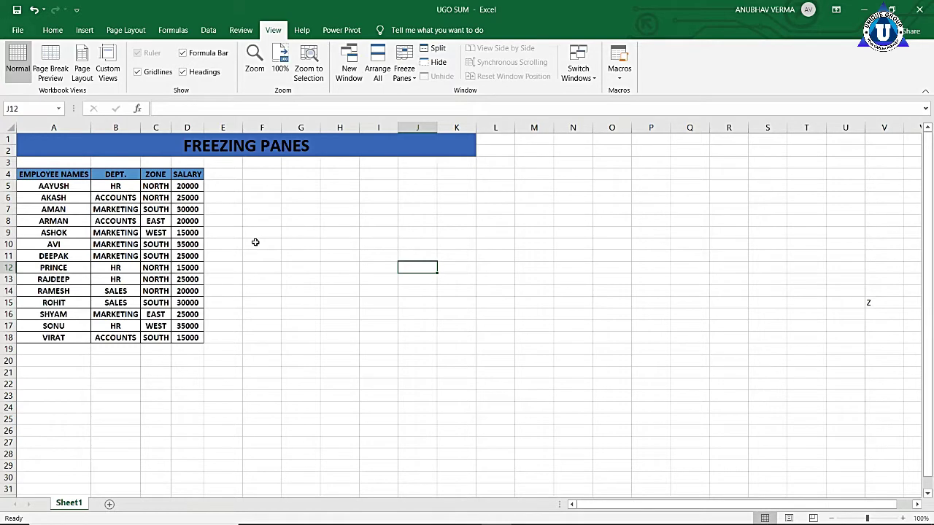
# Step: Review the employee table, then select AAYUSH's record A5:D5 just below the headers
pyautogui.scroll(-6, 255, 243)
pyautogui.scroll(-3, 255, 242)
pyautogui.scroll(4, 256, 242)
pyautogui.scroll(1, 256, 242)
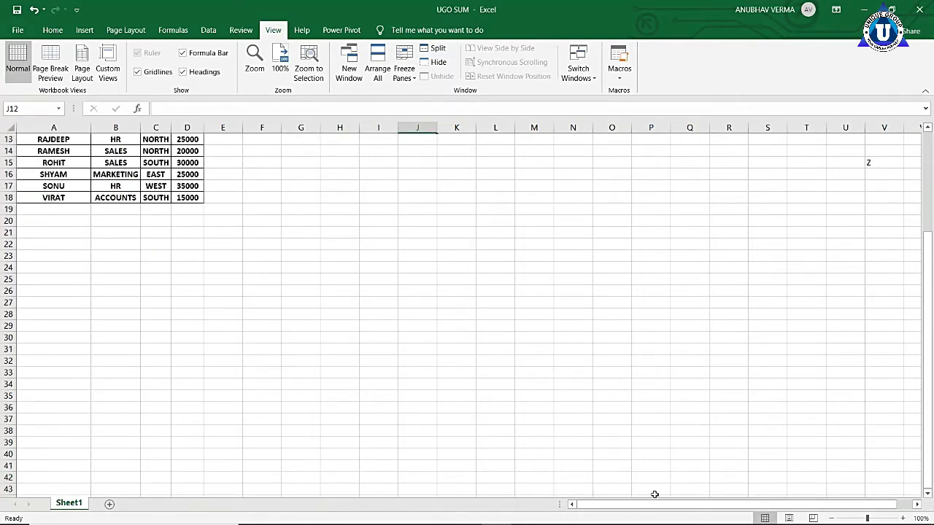
pyautogui.moveTo(680, 504); pyautogui.dragTo(690, 504)
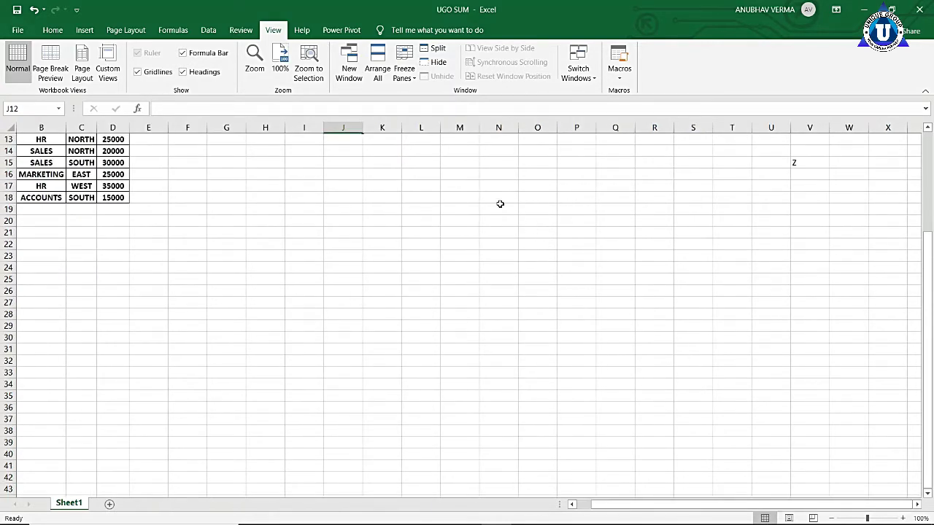
pyautogui.scroll(4, 500, 203)
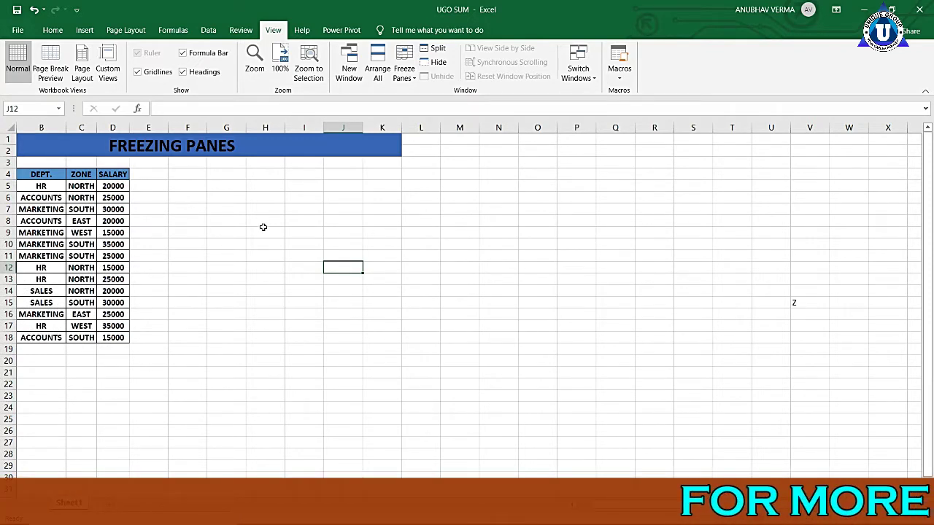
pyautogui.scroll(-6, 263, 227)
pyautogui.scroll(-6, 263, 227)
pyautogui.scroll(-5, 262, 228)
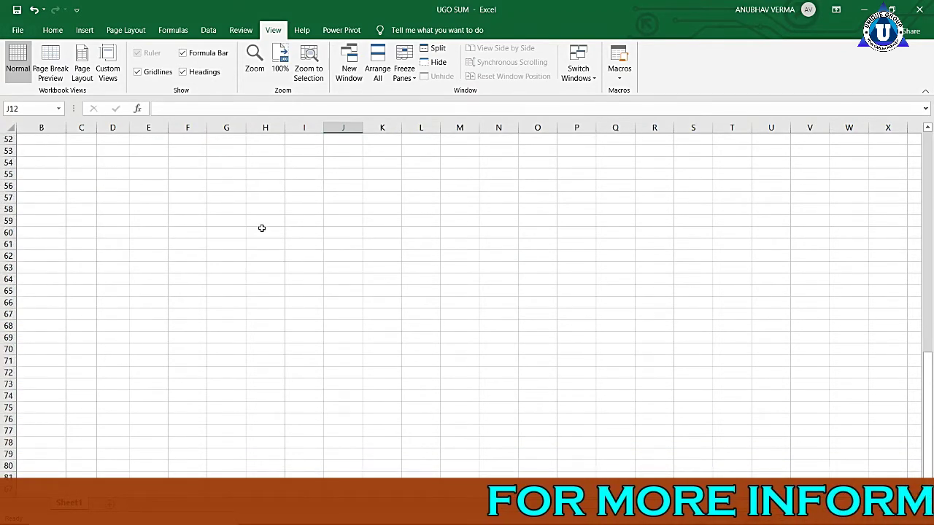
pyautogui.scroll(-8, 262, 228)
pyautogui.scroll(-1, 262, 229)
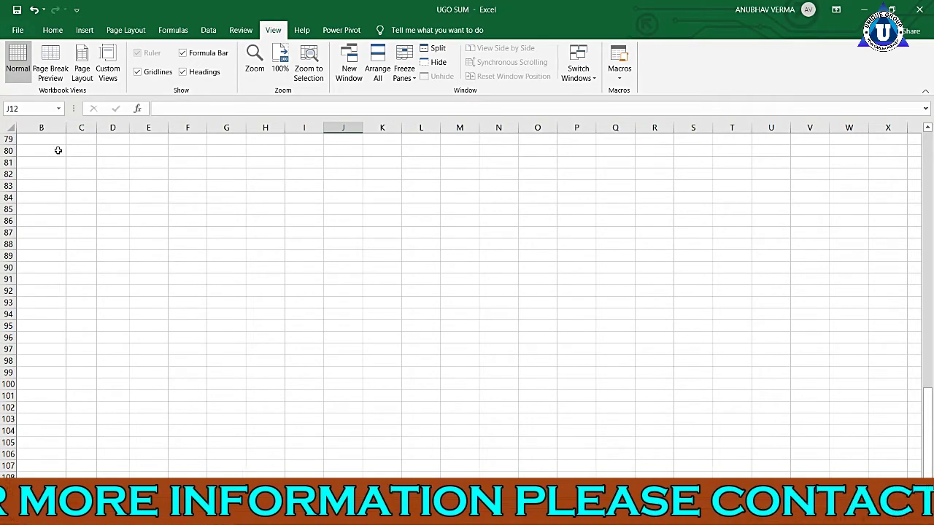
pyautogui.scroll(6, 57, 150)
pyautogui.scroll(11, 58, 149)
pyautogui.scroll(7, 59, 149)
pyautogui.scroll(3, 60, 151)
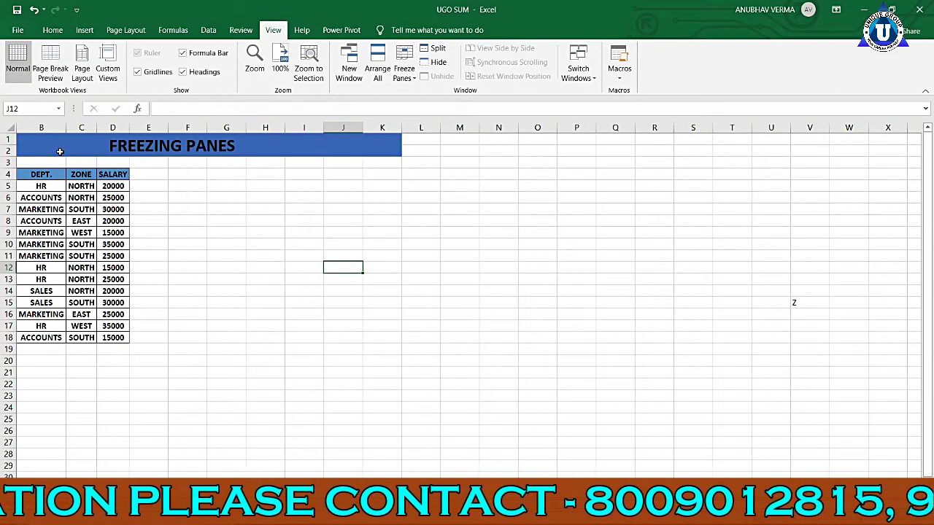
pyautogui.hscroll(-1, 467, 292)
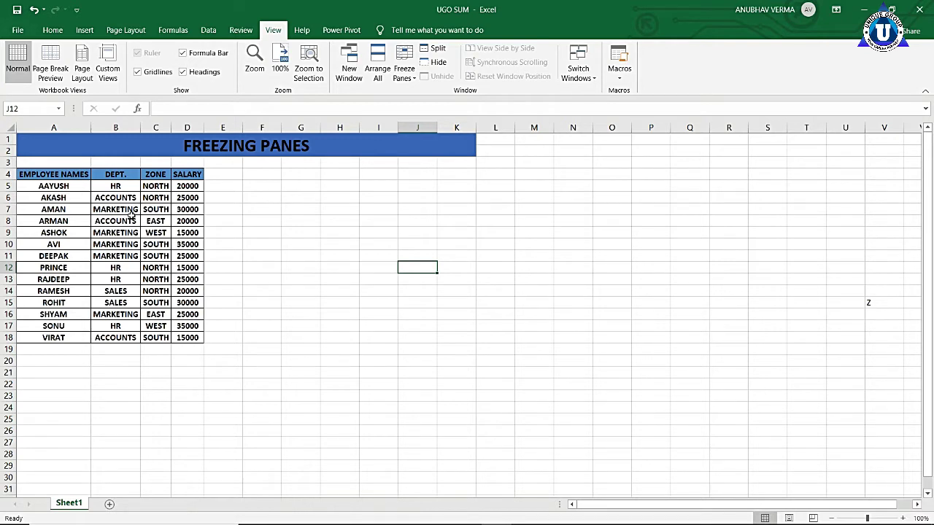
pyautogui.click(66, 175)
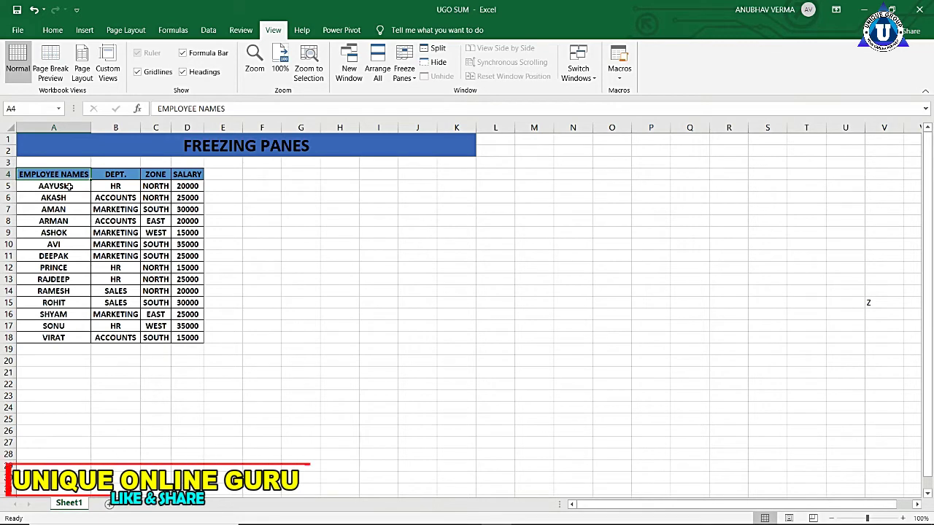
pyautogui.click(70, 187)
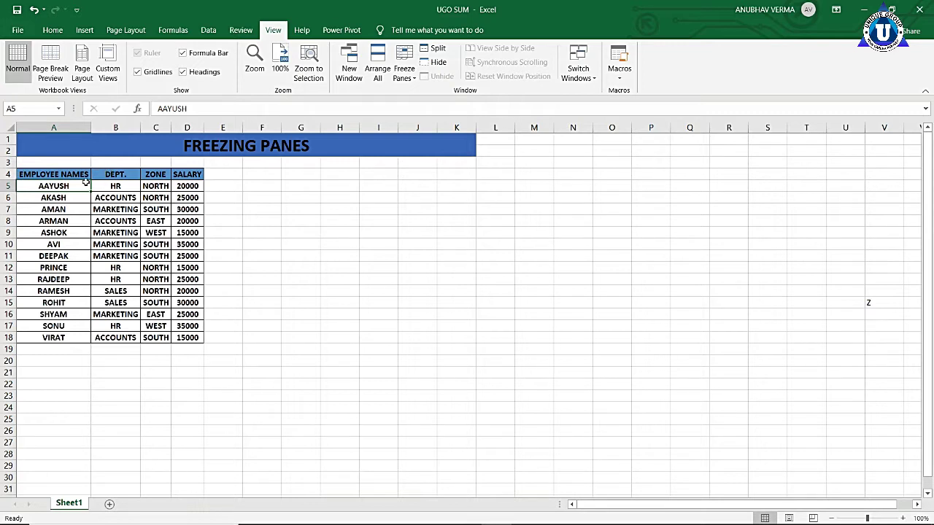
pyautogui.moveTo(86, 182); pyautogui.dragTo(176, 180)
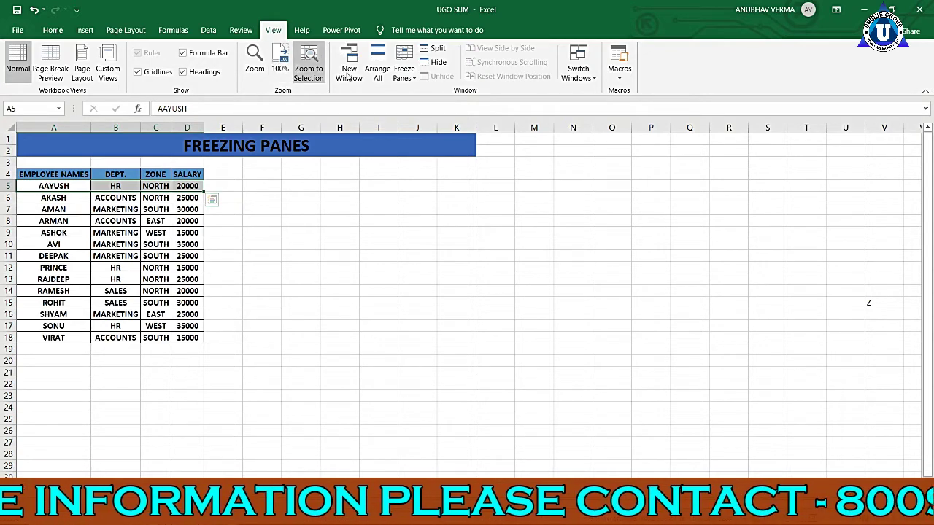
# Step: Apply Freeze Panes on the View tab to lock rows 1–4 above AAYUSH's record
pyautogui.click(408, 79)
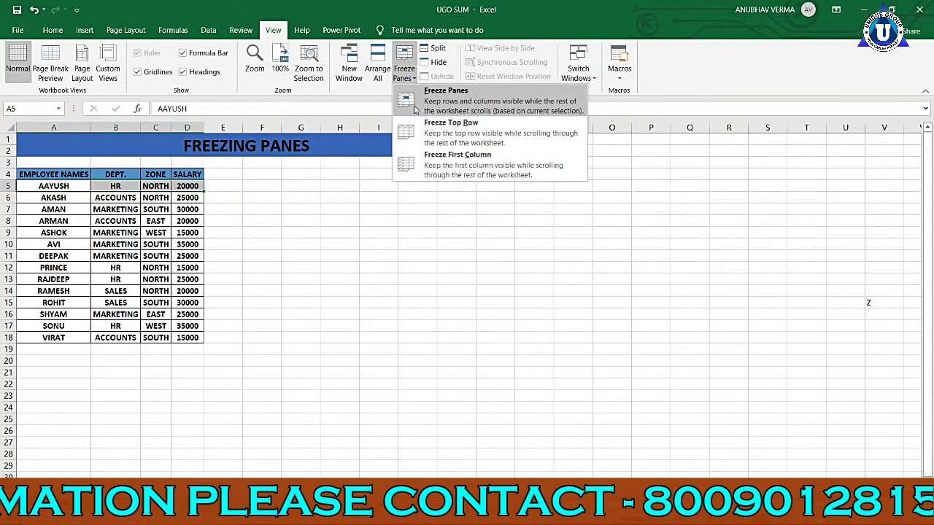
pyautogui.click(415, 109)
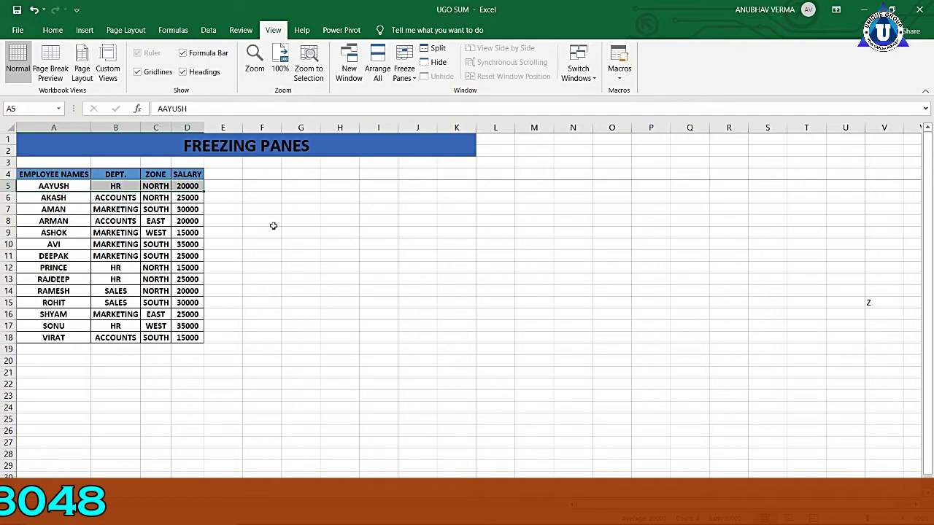
pyautogui.scroll(-2, 298, 251)
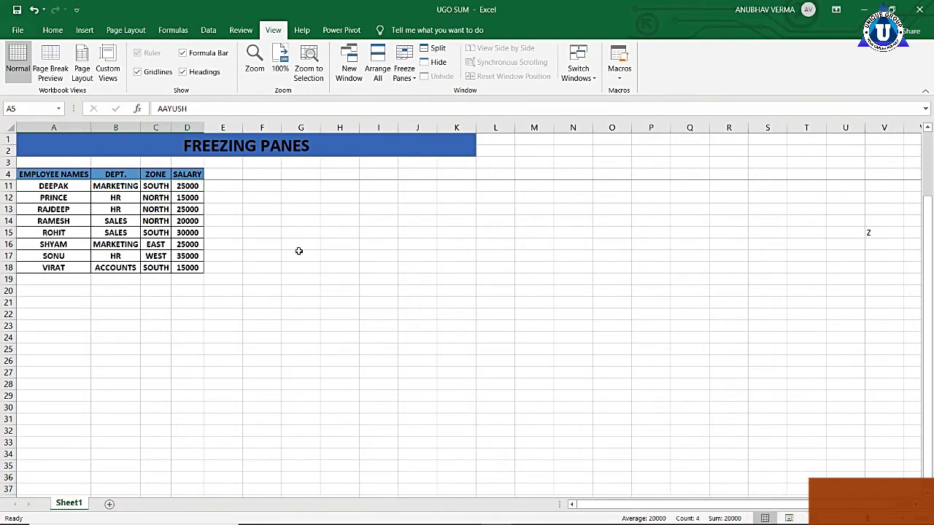
pyautogui.scroll(-3, 298, 251)
pyautogui.scroll(-8, 298, 251)
pyautogui.scroll(-3, 299, 251)
pyautogui.scroll(-6, 298, 251)
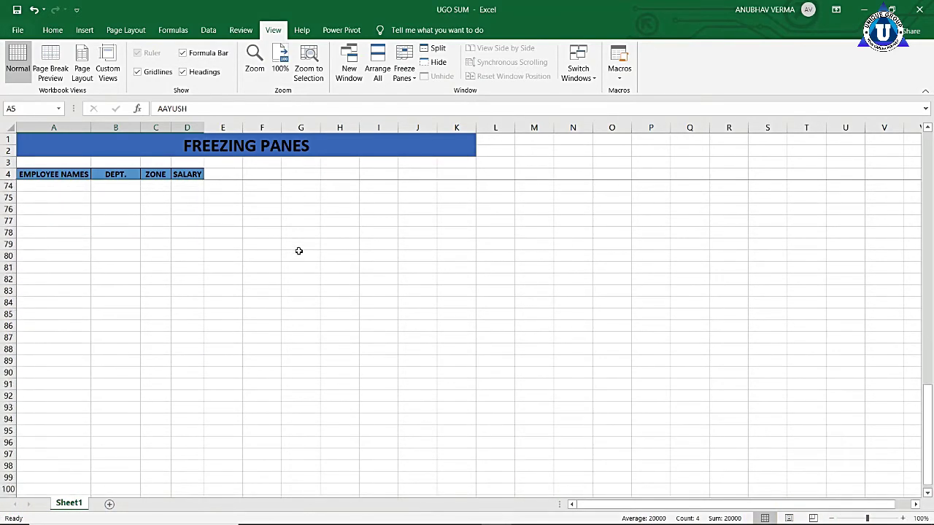
pyautogui.scroll(-7, 299, 251)
pyautogui.scroll(-11, 299, 251)
pyautogui.scroll(-3, 299, 251)
pyautogui.scroll(-6, 299, 251)
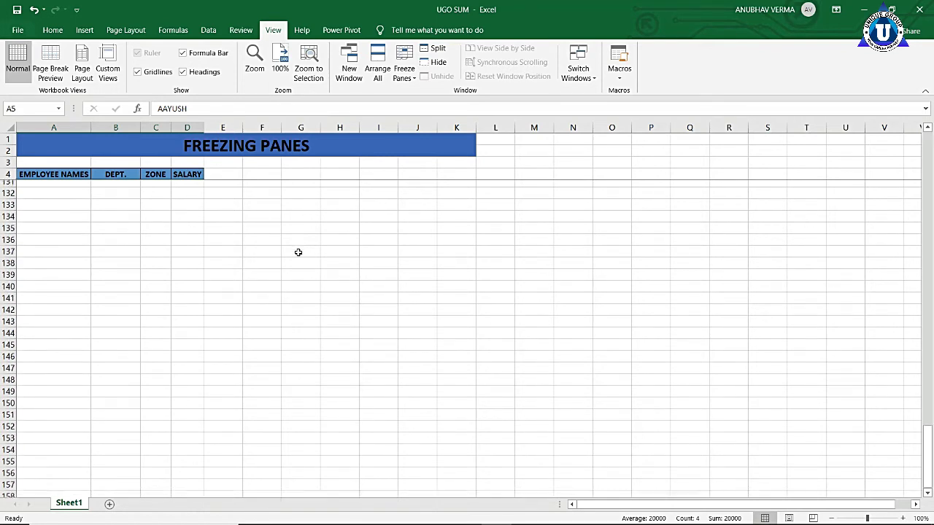
pyautogui.scroll(-7, 298, 252)
pyautogui.scroll(-9, 299, 253)
pyautogui.scroll(-5, 299, 256)
pyautogui.scroll(-5, 298, 255)
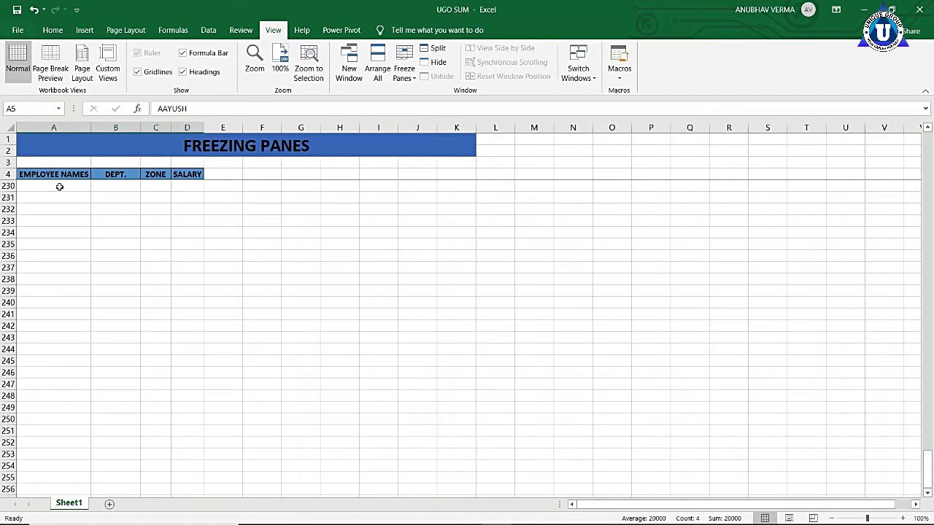
pyautogui.moveTo(59, 187); pyautogui.dragTo(70, 310)
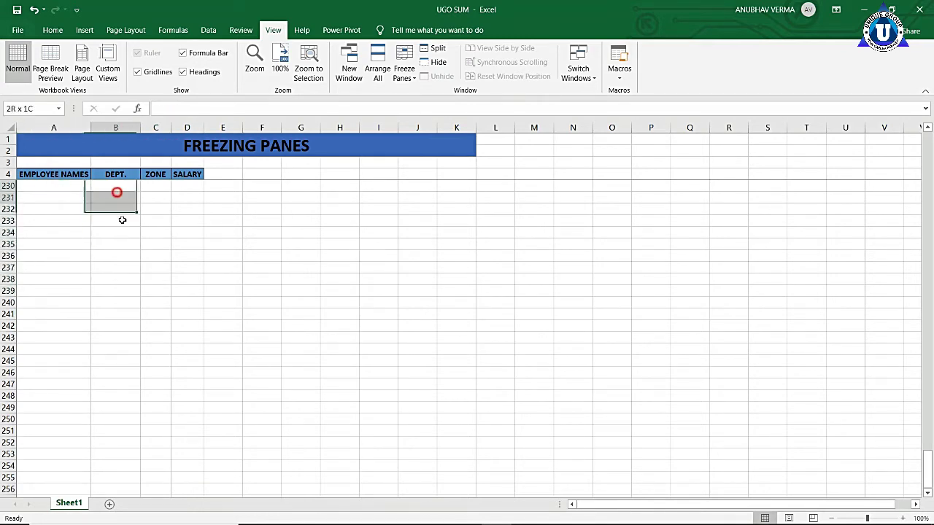
pyautogui.moveTo(116, 191); pyautogui.dragTo(131, 302)
pyautogui.moveTo(157, 194); pyautogui.dragTo(175, 317)
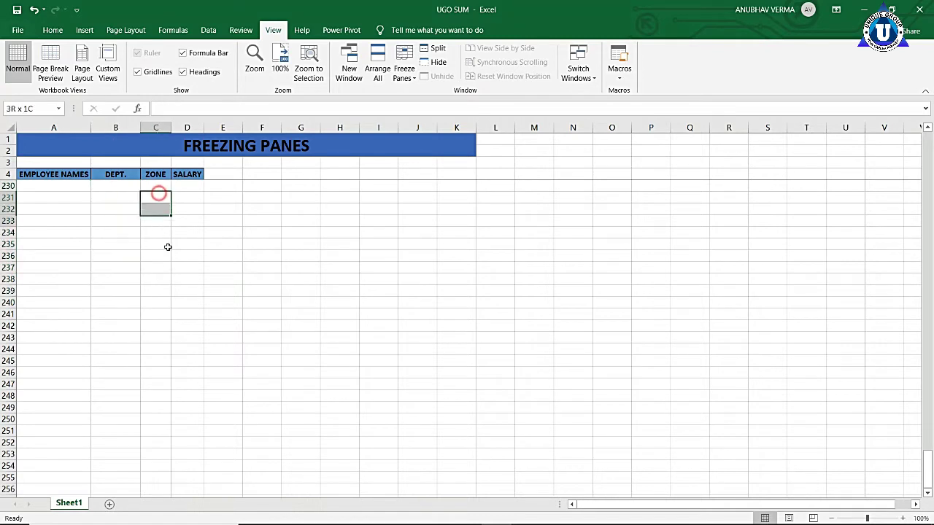
pyautogui.moveTo(187, 184); pyautogui.dragTo(192, 335)
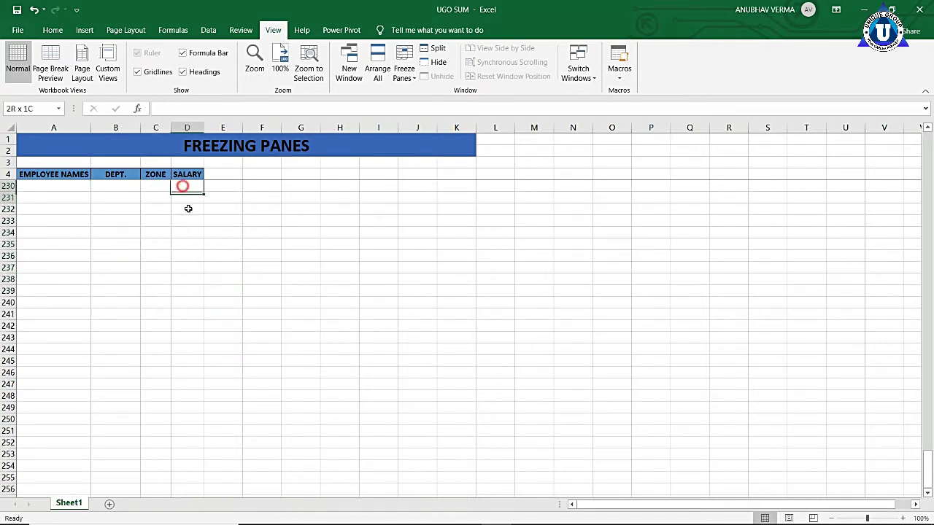
pyautogui.click(248, 265)
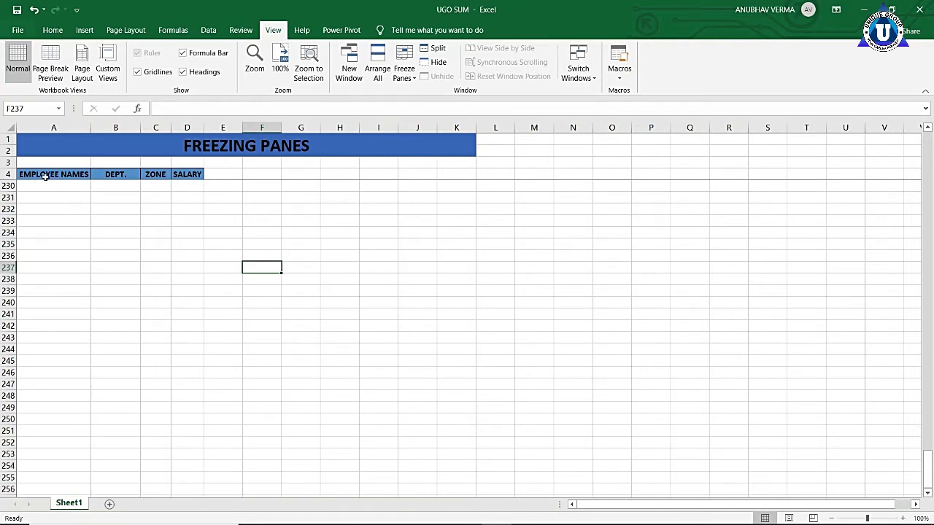
pyautogui.moveTo(45, 176); pyautogui.dragTo(187, 174)
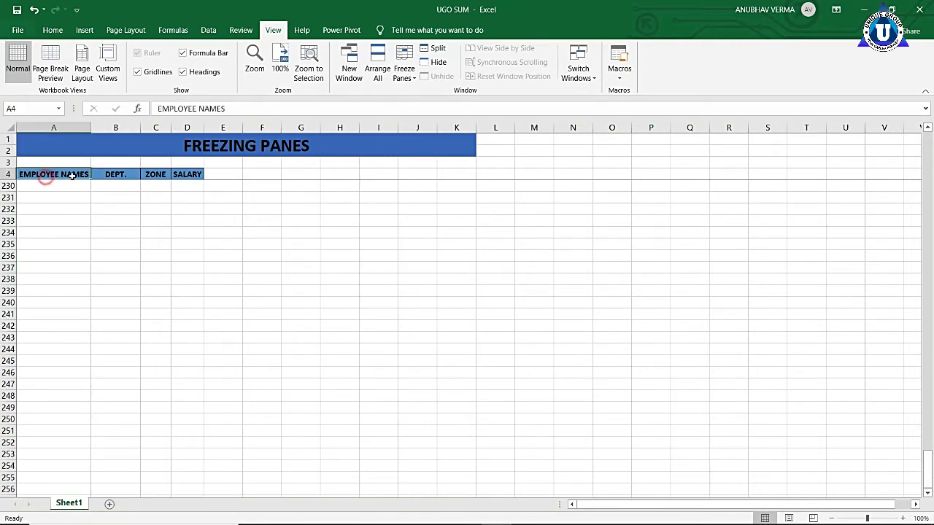
pyautogui.click(195, 146)
pyautogui.click(190, 174)
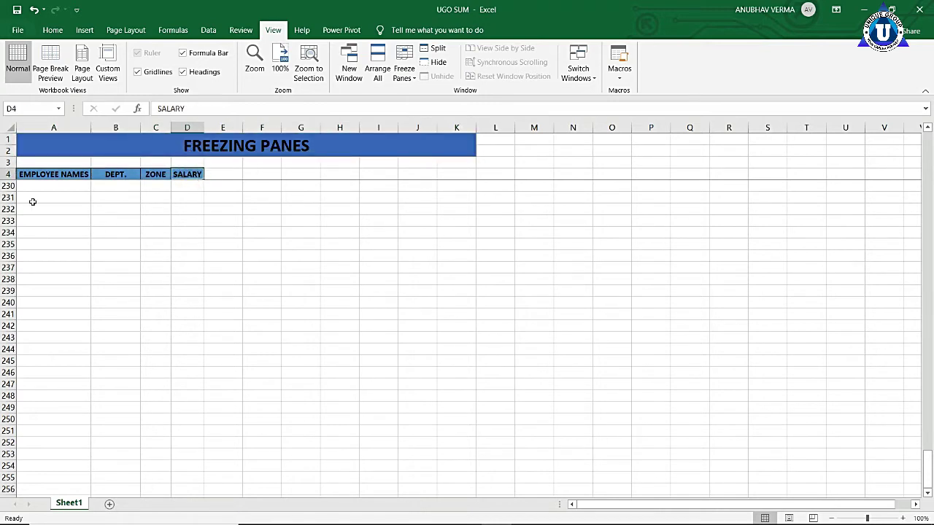
pyautogui.moveTo(36, 182)
pyautogui.mouseDown()
pyautogui.moveTo(157, 176)
pyautogui.moveTo(176, 184)
pyautogui.mouseUp()
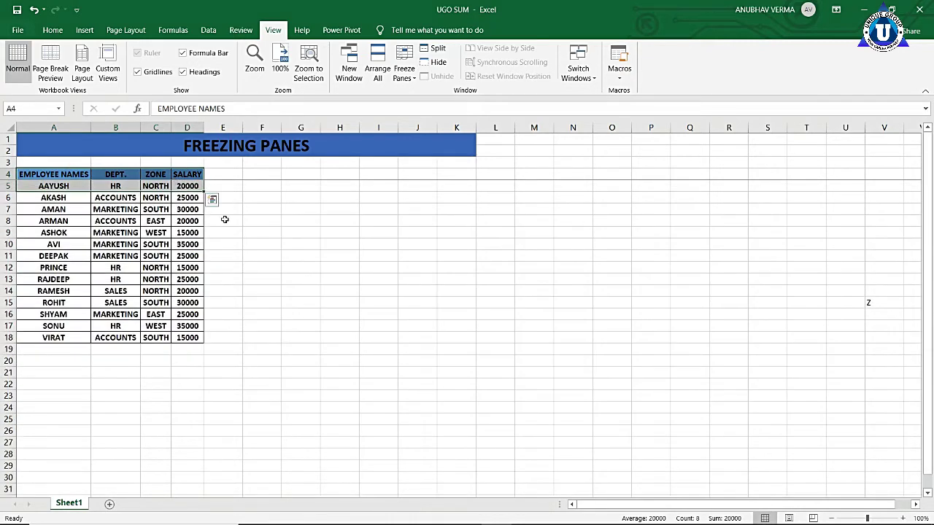
pyautogui.scroll(-8, 274, 262)
pyautogui.scroll(-7, 274, 262)
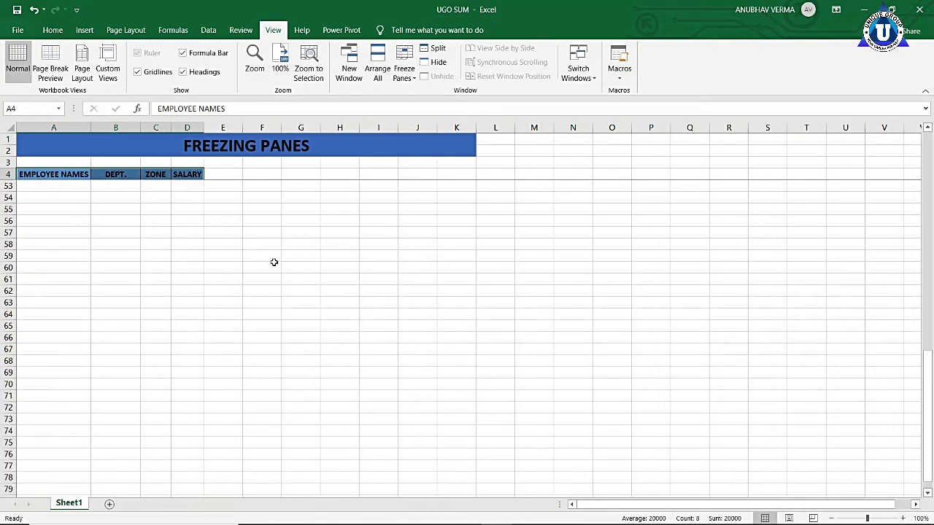
pyautogui.scroll(-7, 273, 262)
pyautogui.scroll(-8, 274, 264)
pyautogui.scroll(-8, 274, 263)
pyautogui.scroll(-5, 248, 251)
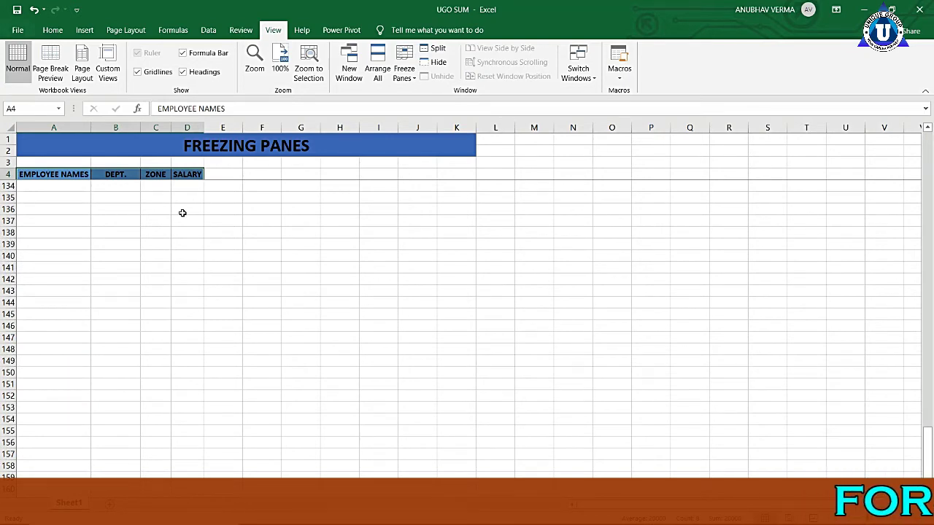
pyautogui.moveTo(35, 183); pyautogui.dragTo(71, 398)
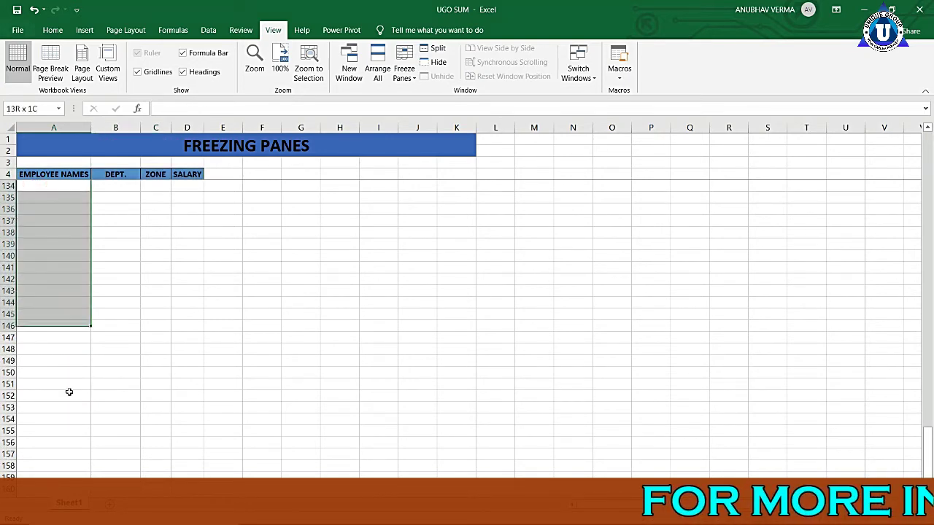
pyautogui.moveTo(114, 191); pyautogui.dragTo(114, 325)
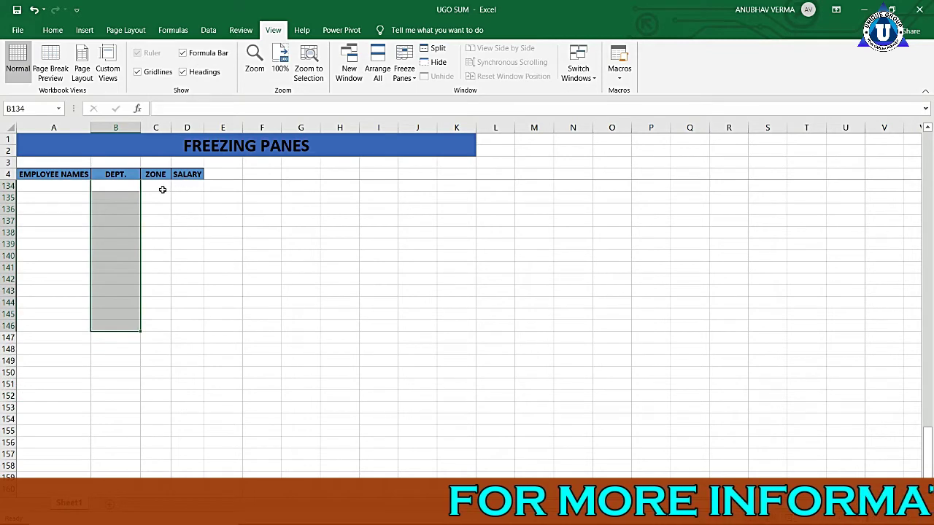
pyautogui.moveTo(161, 197)
pyautogui.mouseDown()
pyautogui.moveTo(171, 307)
pyautogui.moveTo(187, 303)
pyautogui.mouseUp()
pyautogui.click(271, 290)
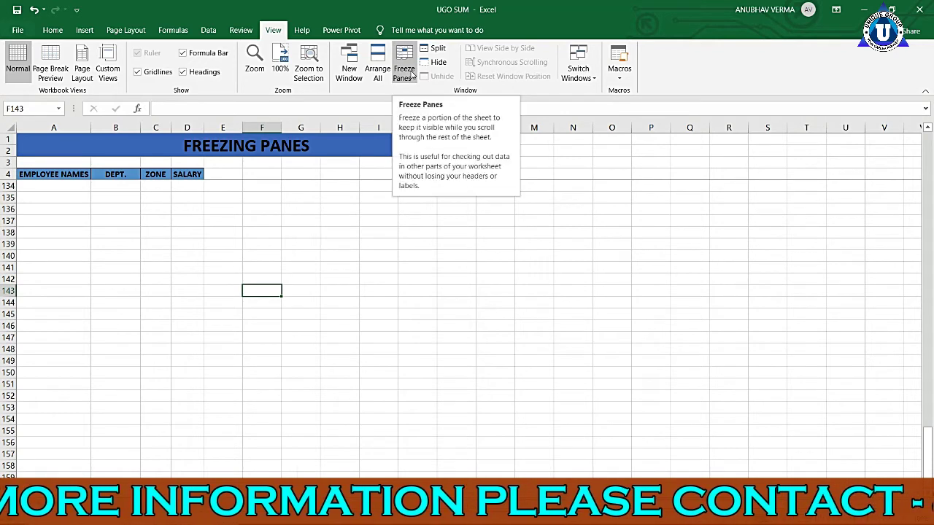
# Step: Unfreeze the panes and scroll down to confirm the header rows no longer stay fixed
pyautogui.click(412, 74)
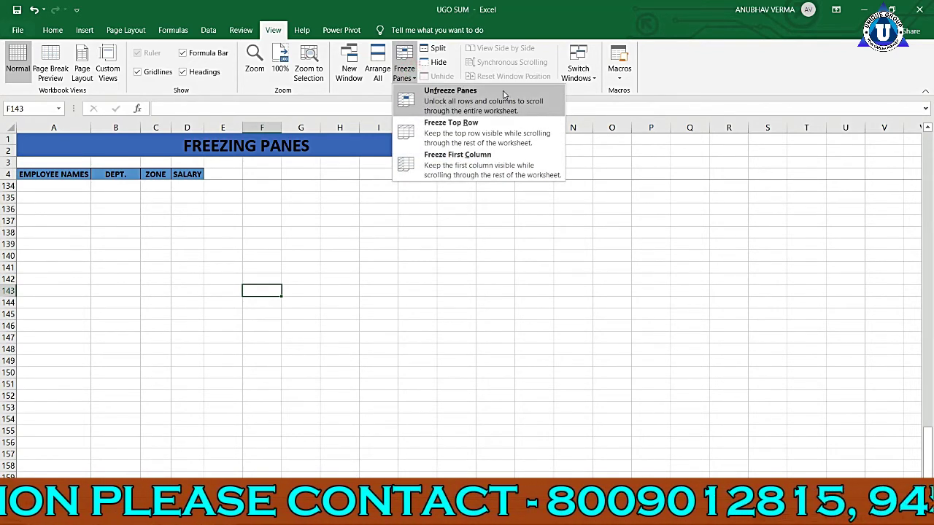
pyautogui.click(431, 111)
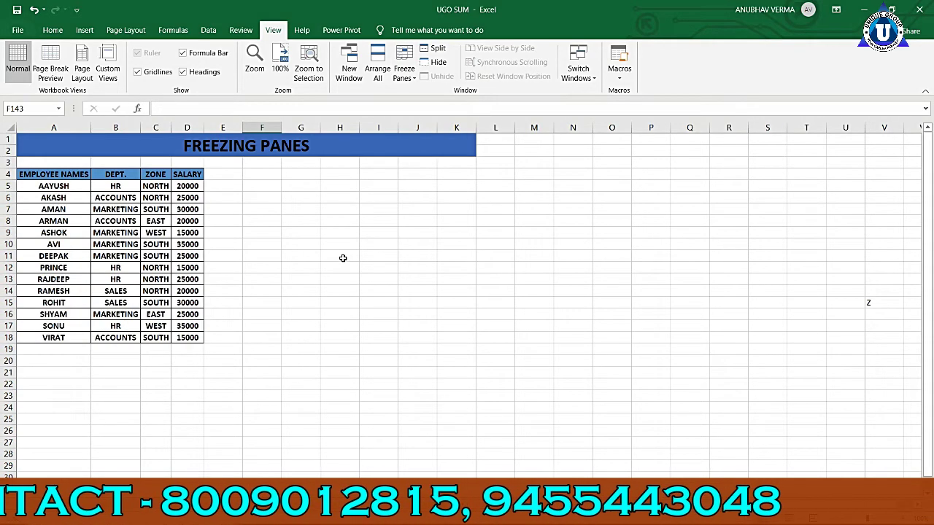
pyautogui.scroll(-9, 342, 258)
pyautogui.scroll(-4, 342, 259)
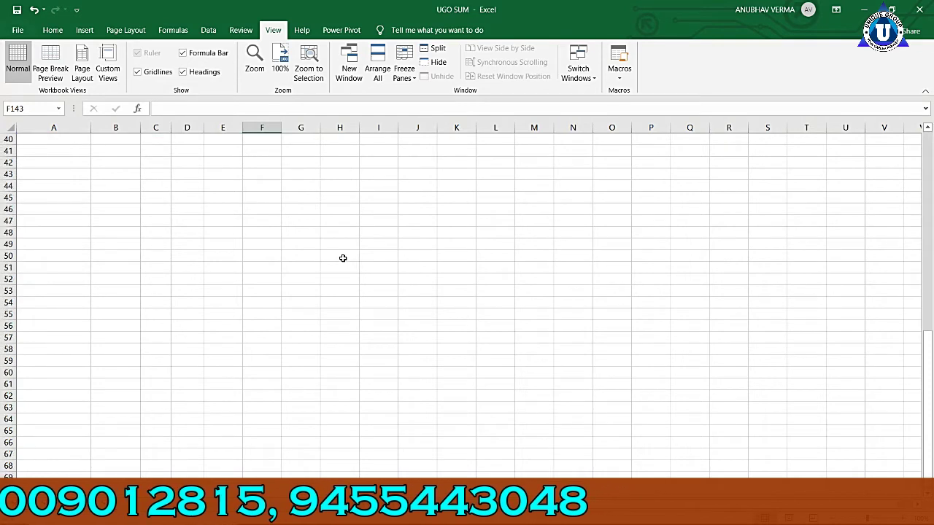
pyautogui.scroll(-12, 342, 260)
pyautogui.scroll(-5, 342, 263)
# Step: Return to the top of the sheet and bring up the Freeze Panes choices again
pyautogui.scroll(8, 342, 263)
pyautogui.scroll(14, 343, 263)
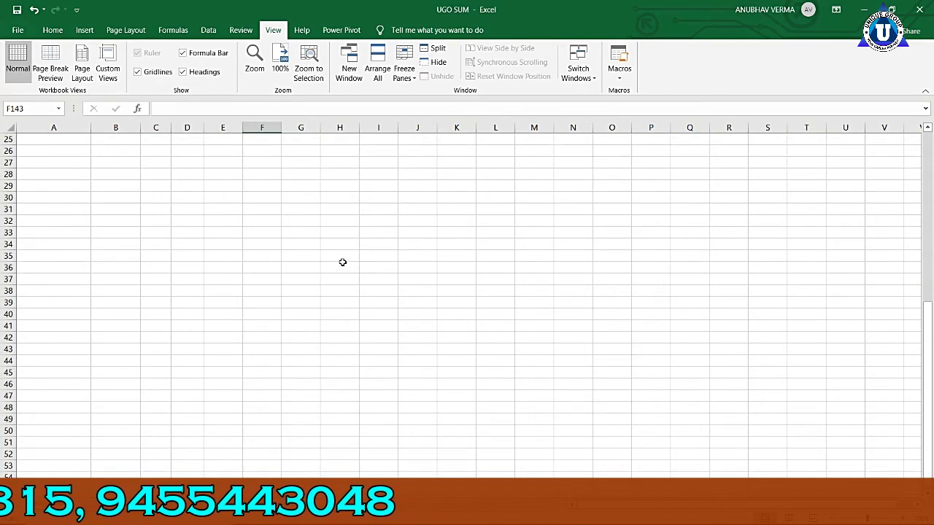
pyautogui.scroll(8, 342, 265)
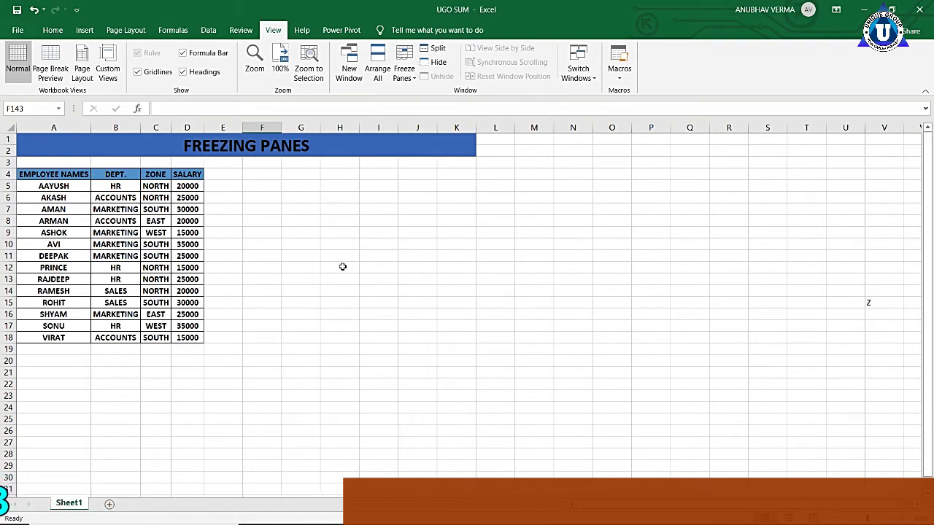
pyautogui.click(407, 77)
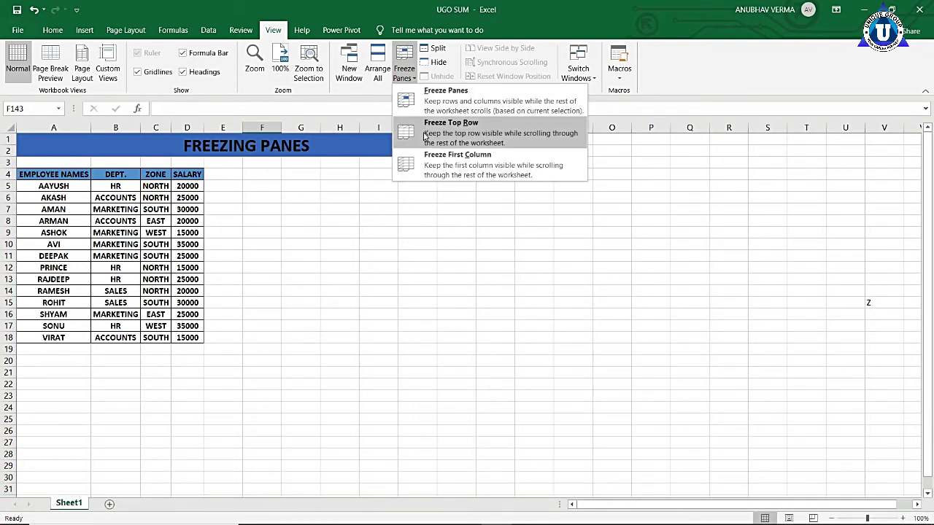
# Step: With title cell A1 selected, apply Freeze Top Row and scroll down to test it
pyautogui.click(391, 205)
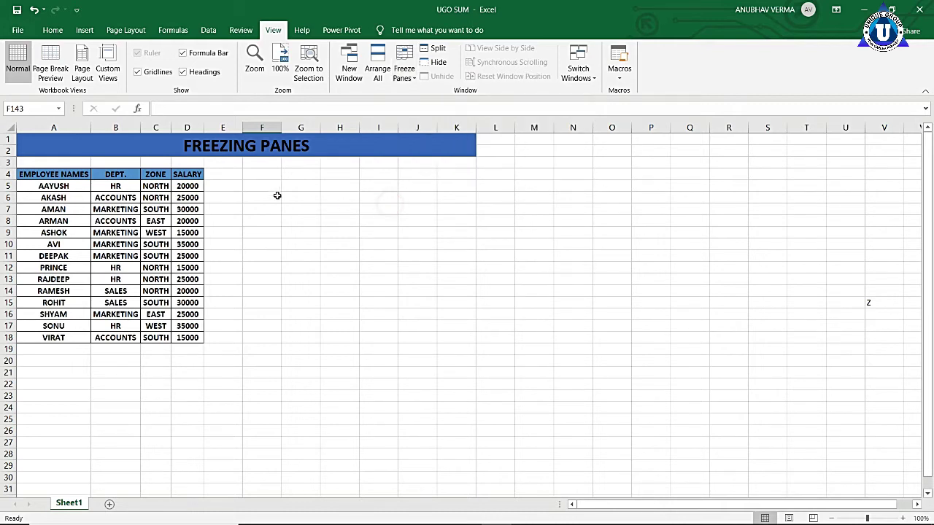
pyautogui.click(23, 139)
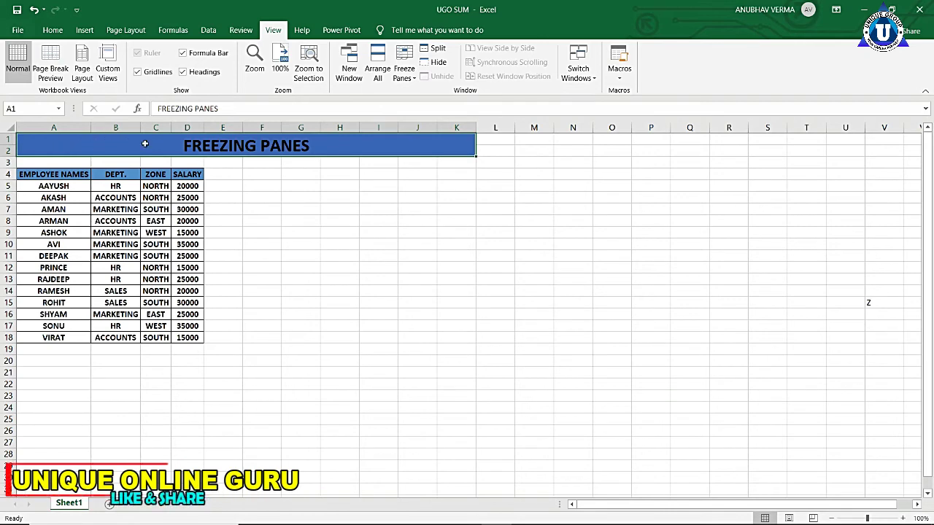
pyautogui.click(400, 77)
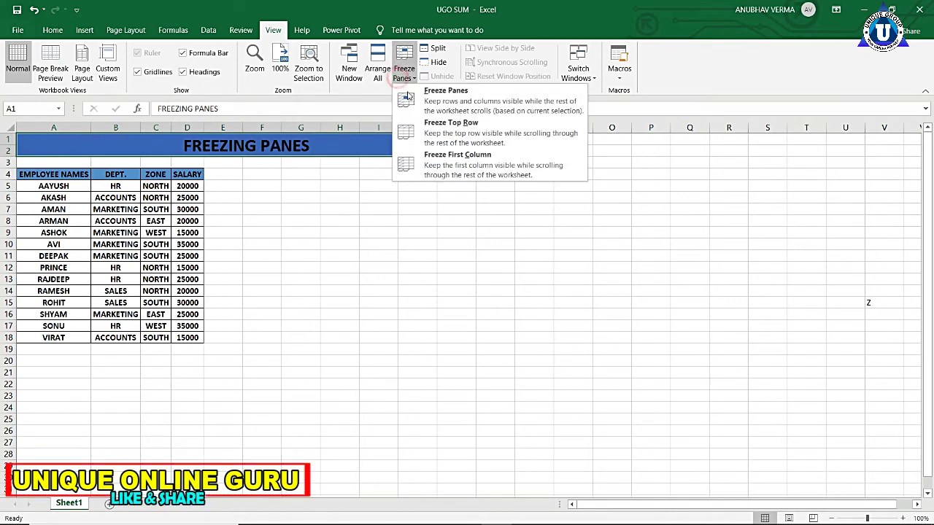
pyautogui.click(417, 133)
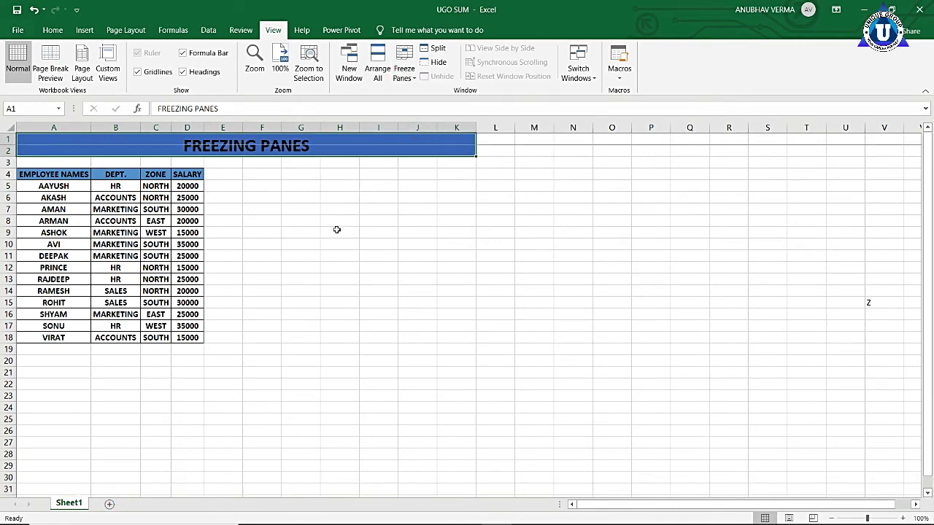
pyautogui.scroll(-4, 337, 230)
pyautogui.scroll(-3, 336, 230)
pyautogui.scroll(-4, 336, 230)
pyautogui.scroll(-5, 336, 229)
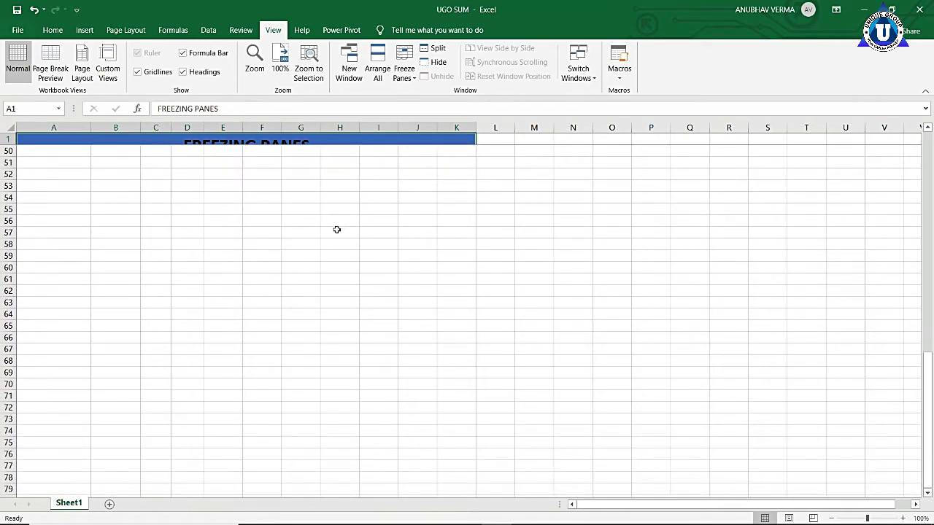
pyautogui.scroll(-4, 337, 230)
pyautogui.scroll(-1, 337, 230)
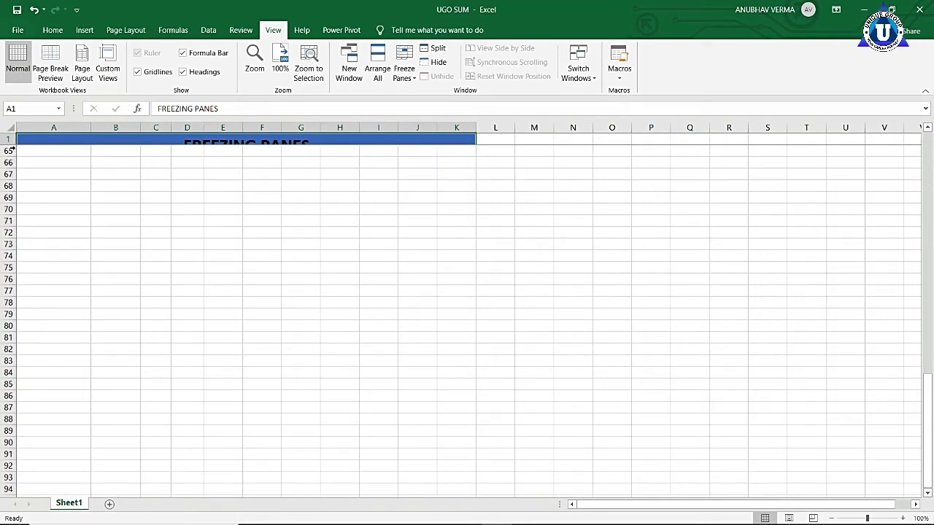
# Step: Select row 1 and scroll far down and back, showing the title row stays fixed
pyautogui.click(9, 139)
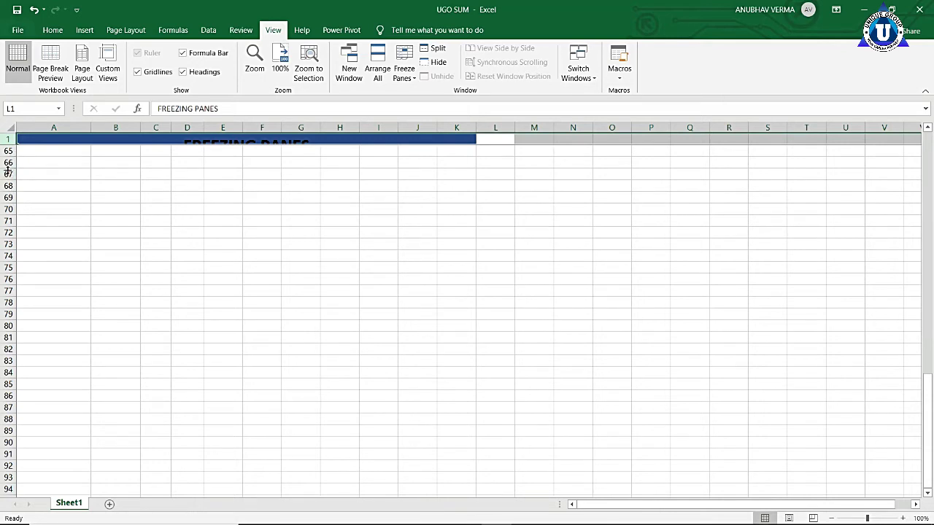
pyautogui.scroll(-4, 12, 213)
pyautogui.scroll(-8, 12, 219)
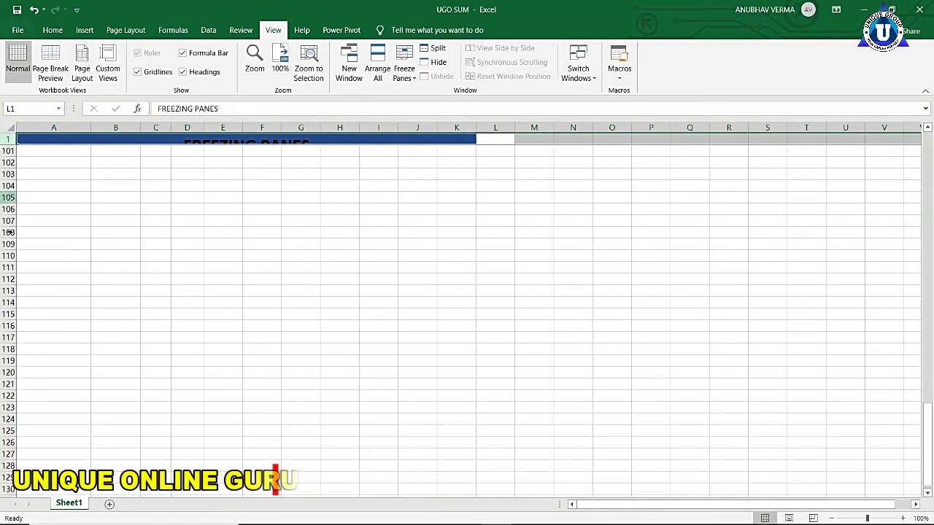
pyautogui.scroll(-6, 12, 226)
pyautogui.scroll(-12, 11, 235)
pyautogui.scroll(-10, 12, 237)
pyautogui.scroll(-6, 11, 240)
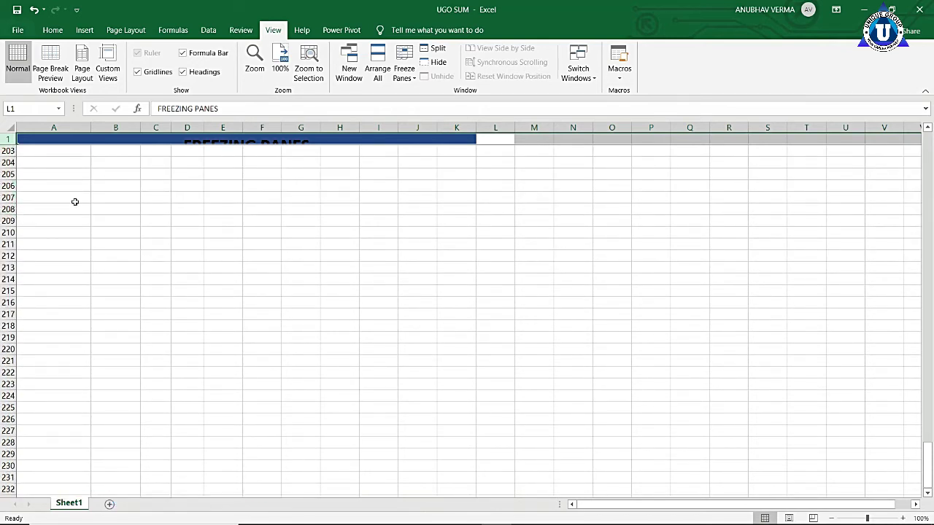
pyautogui.scroll(5, 102, 202)
pyautogui.scroll(7, 102, 202)
pyautogui.scroll(14, 104, 204)
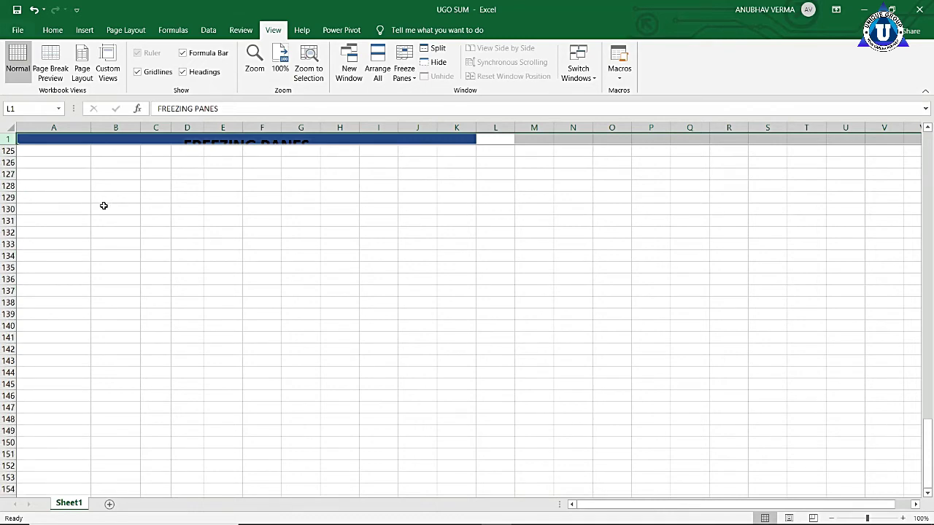
pyautogui.scroll(14, 104, 204)
pyautogui.scroll(13, 104, 204)
pyautogui.scroll(14, 103, 206)
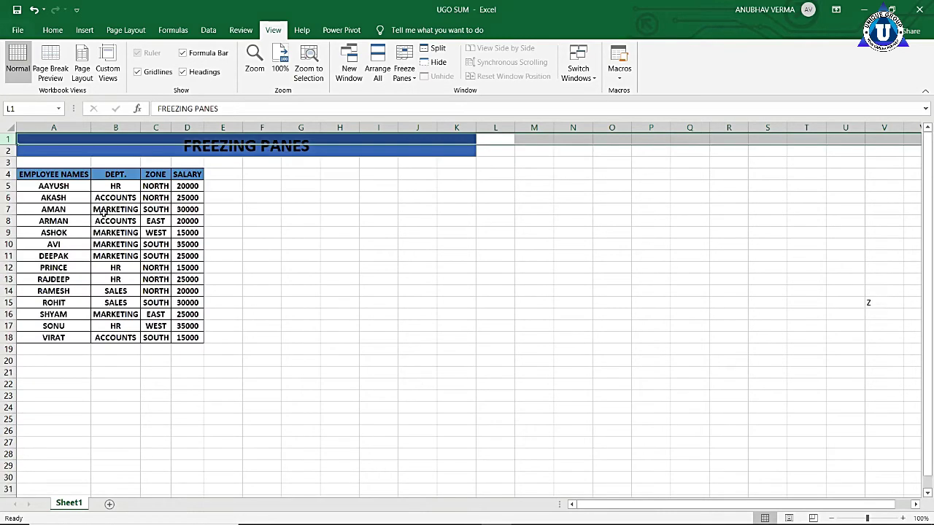
# Step: Apply Unfreeze Panes and scroll down and up to confirm row 1 now scrolls away
pyautogui.click(409, 78)
pyautogui.click(410, 99)
pyautogui.scroll(-6, 372, 256)
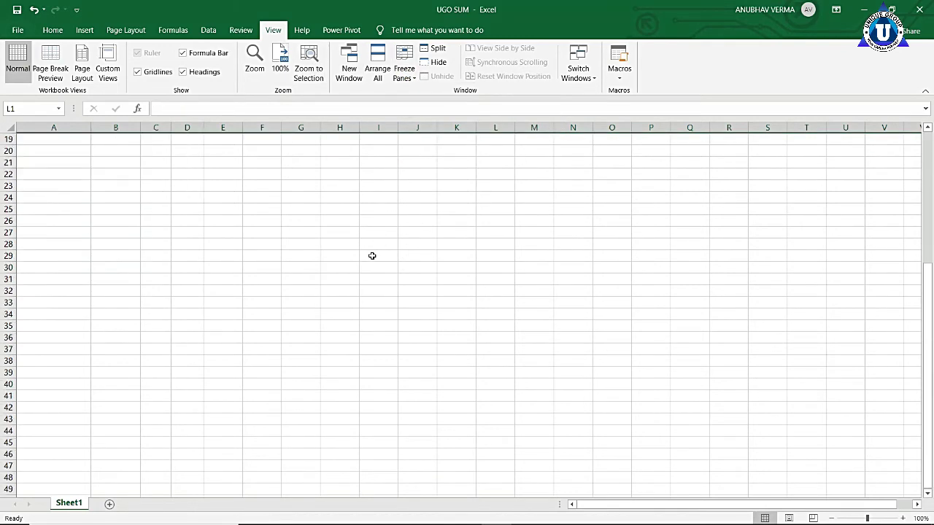
pyautogui.scroll(-1, 372, 256)
pyautogui.scroll(7, 372, 256)
pyautogui.scroll(-6, 372, 256)
pyautogui.scroll(-7, 372, 256)
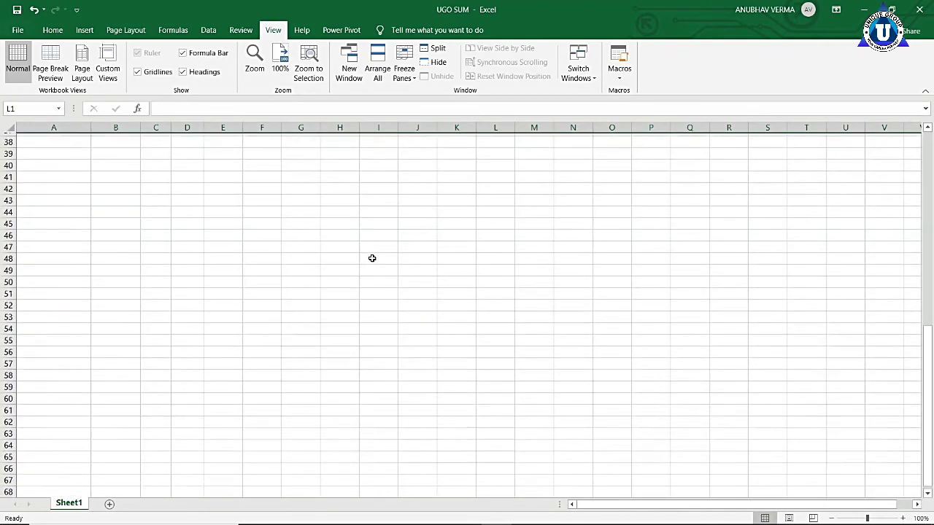
pyautogui.scroll(-11, 372, 256)
pyautogui.scroll(3, 372, 256)
pyautogui.scroll(10, 373, 258)
pyautogui.scroll(8, 372, 258)
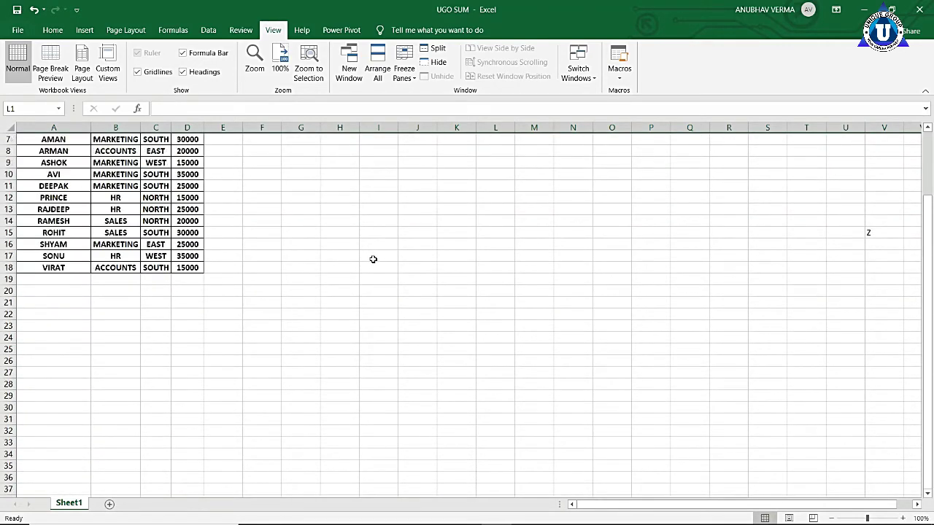
pyautogui.scroll(2, 373, 259)
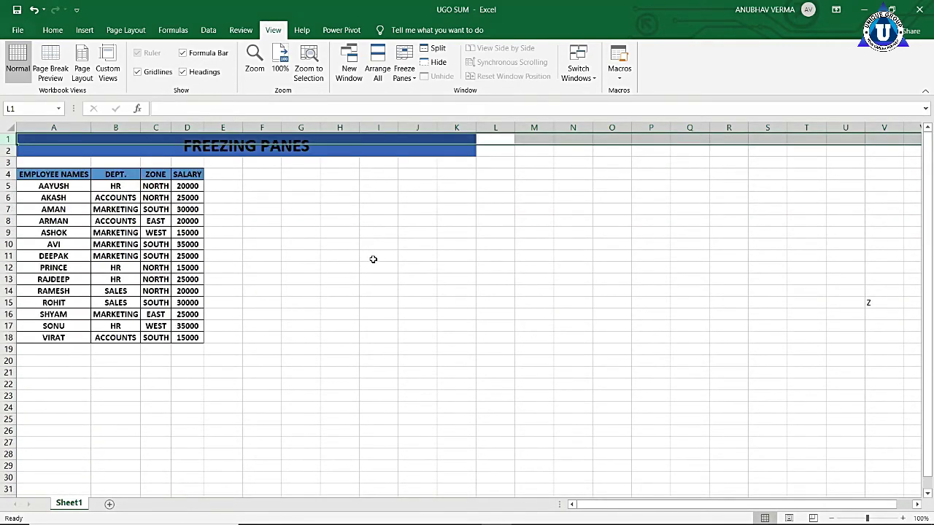
pyautogui.scroll(-1, 373, 259)
pyautogui.scroll(-11, 373, 259)
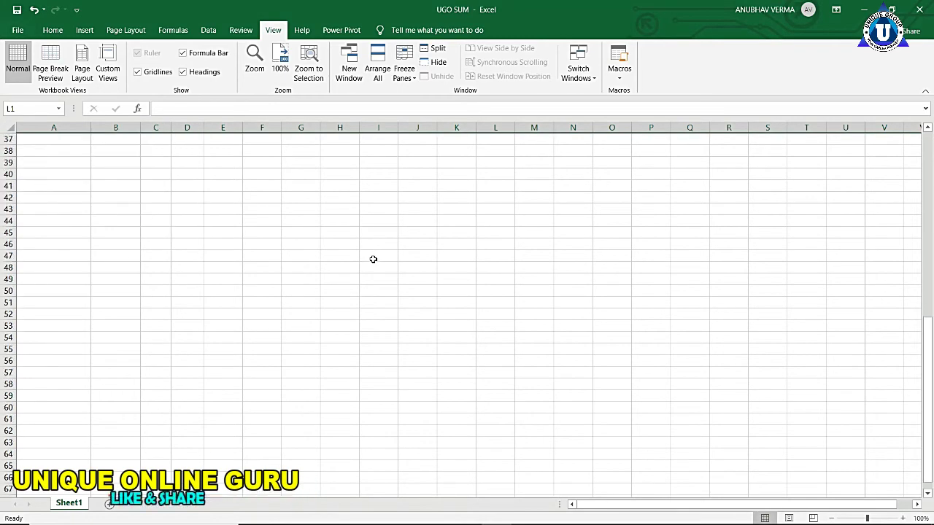
pyautogui.scroll(5, 373, 259)
pyautogui.scroll(7, 372, 260)
# Step: With I11 selected, apply Freeze First Column and scroll down and back up
pyautogui.click(373, 261)
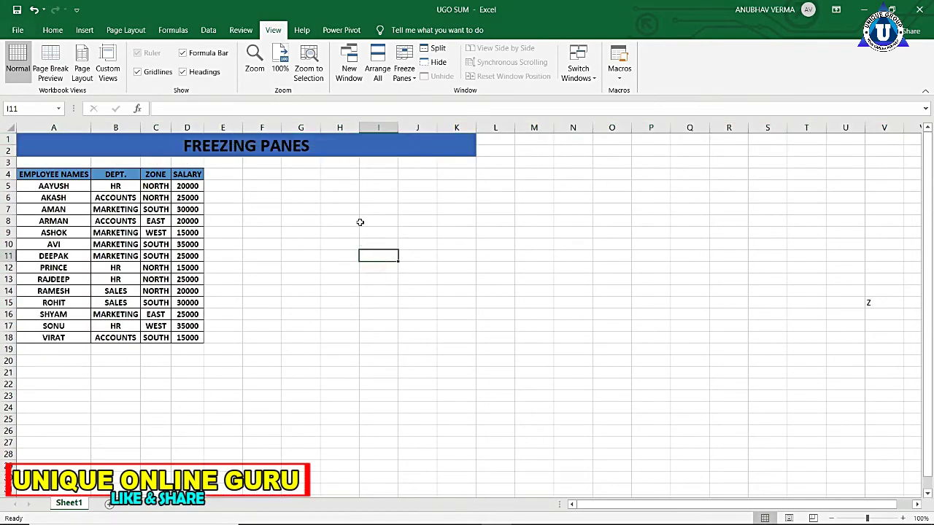
pyautogui.click(404, 73)
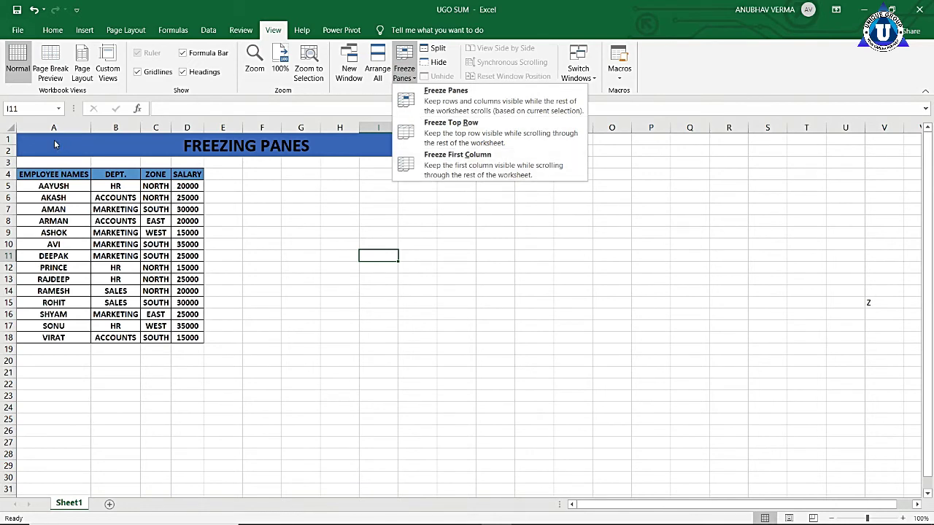
pyautogui.click(408, 167)
pyautogui.scroll(-5, 310, 238)
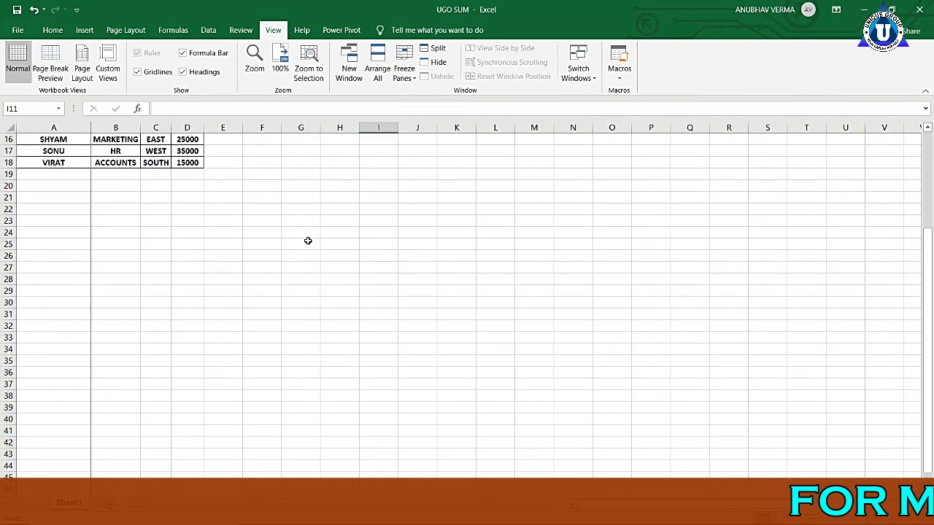
pyautogui.scroll(-6, 309, 239)
pyautogui.scroll(-6, 308, 240)
pyautogui.scroll(-5, 307, 242)
pyautogui.scroll(-7, 307, 242)
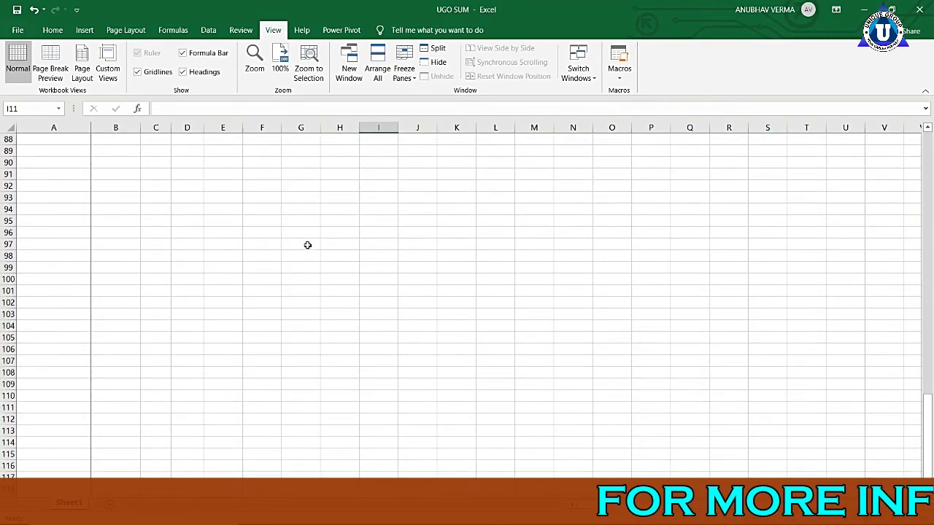
pyautogui.scroll(-7, 307, 244)
pyautogui.scroll(10, 307, 244)
pyautogui.scroll(10, 307, 243)
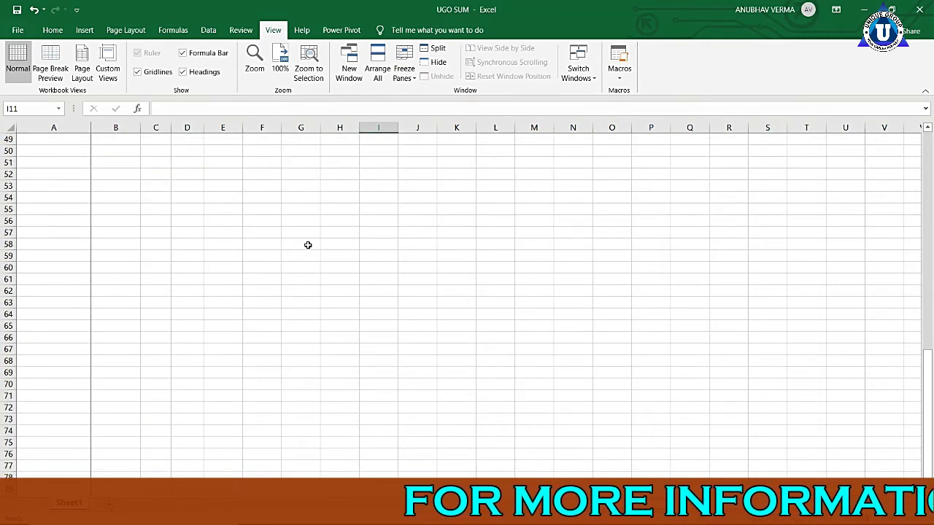
pyautogui.scroll(13, 308, 245)
pyautogui.scroll(2, 310, 251)
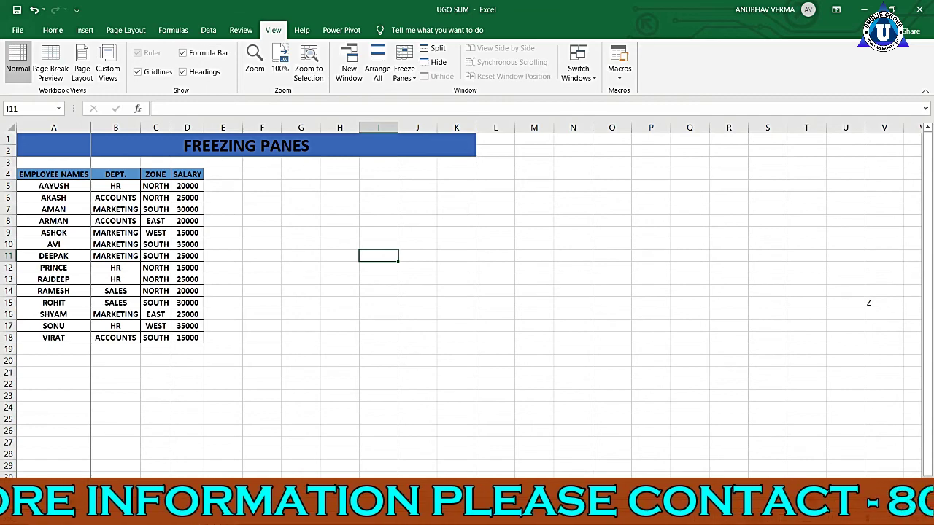
# Step: Move far right to column BW, selecting names in column A and cells in BW beside them
pyautogui.hscroll(1, 505, 294)
pyautogui.click(532, 358)
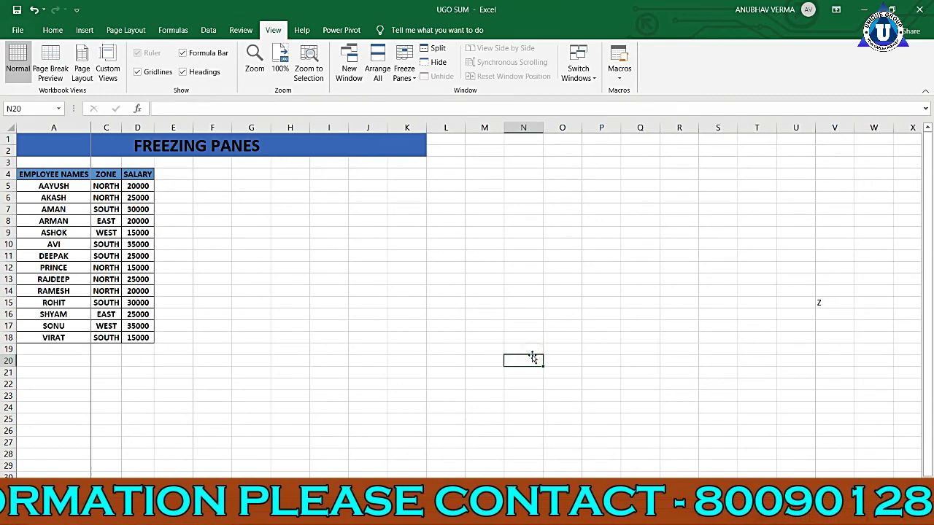
pyautogui.press('Right')
pyautogui.press('Right')
pyautogui.press('Right')
pyautogui.press('Right')
pyautogui.press('Right')
pyautogui.press('Right')
pyautogui.press('Right')
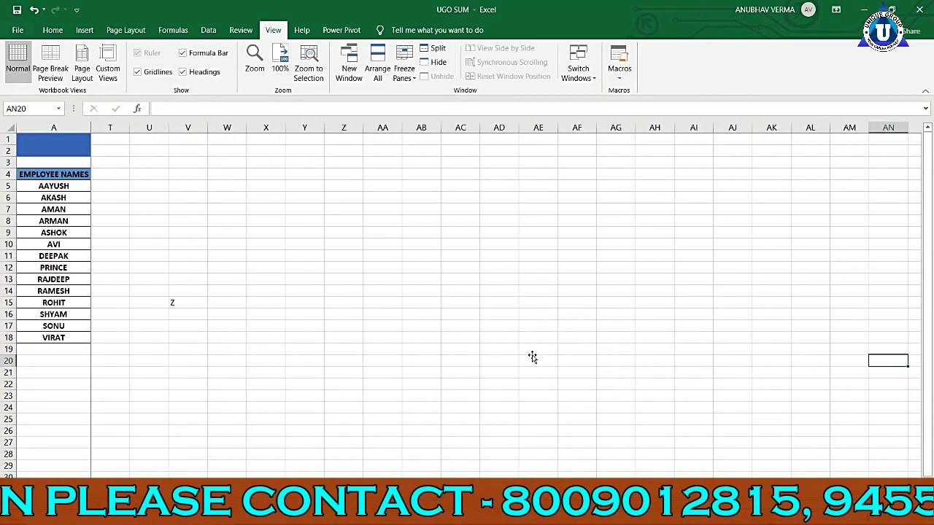
pyautogui.press('Right')
pyautogui.press('Right')
pyautogui.press('Right')
pyautogui.press('Right')
pyautogui.press('Right')
pyautogui.press('Right')
pyautogui.press('Right')
pyautogui.press('Right')
pyautogui.press('Right')
pyautogui.press('Right')
pyautogui.press('Right')
pyautogui.press('Right')
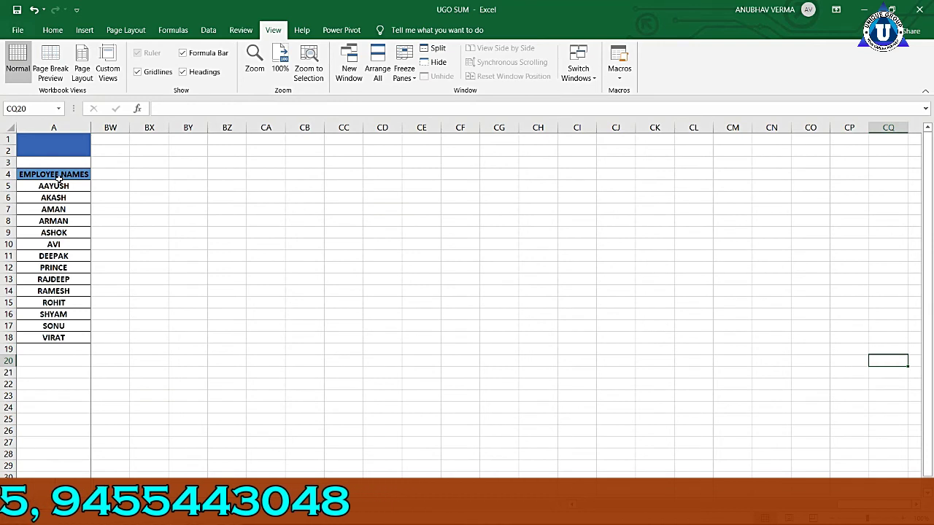
pyautogui.moveTo(54, 175); pyautogui.dragTo(54, 338)
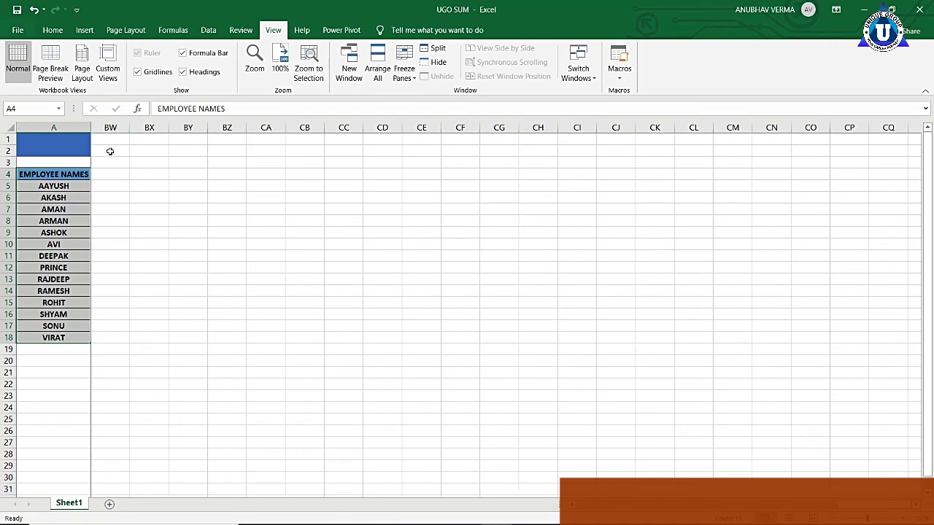
pyautogui.moveTo(110, 153); pyautogui.dragTo(123, 338)
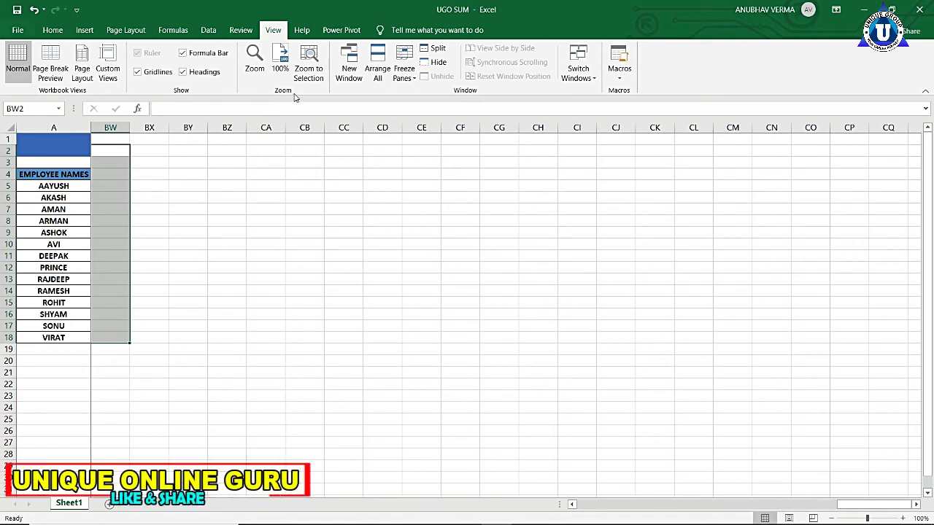
pyautogui.click(398, 76)
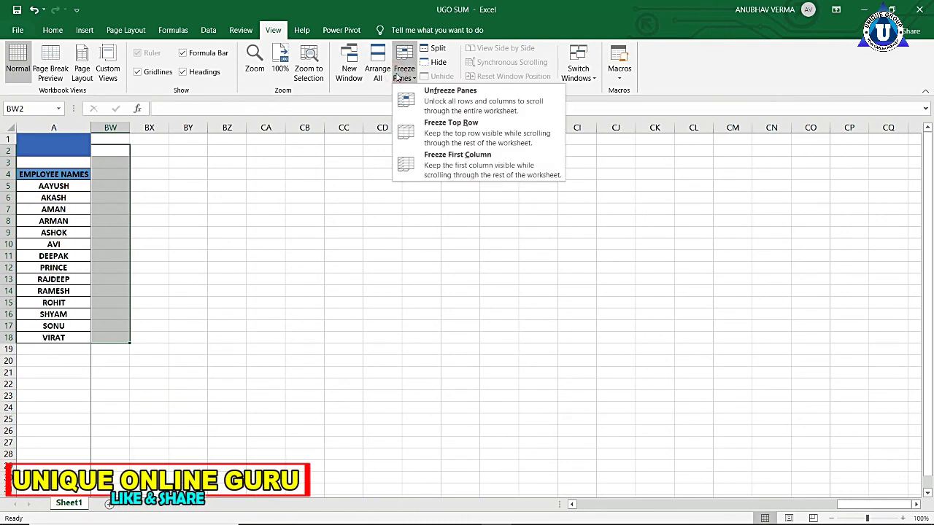
# Step: Choose Unfreeze Panes to release the frozen EMPLOYEE NAMES column
pyautogui.click(429, 108)
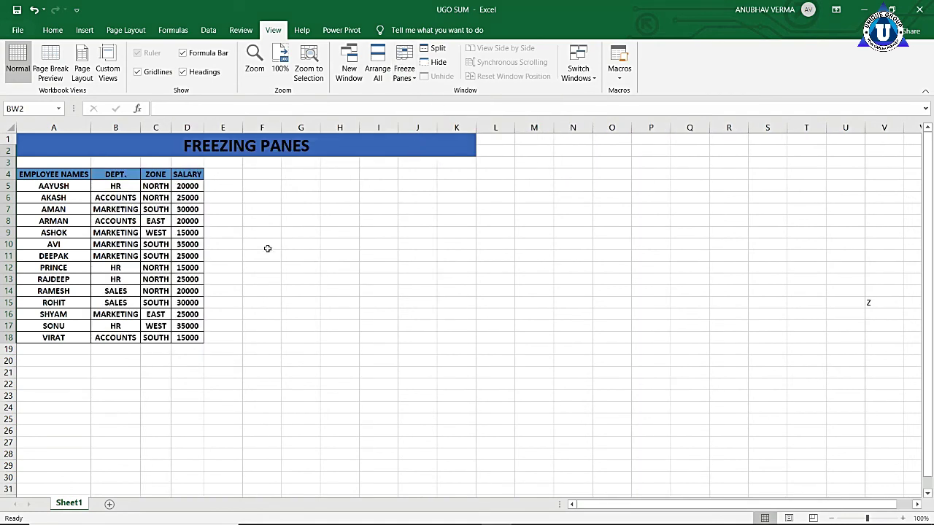